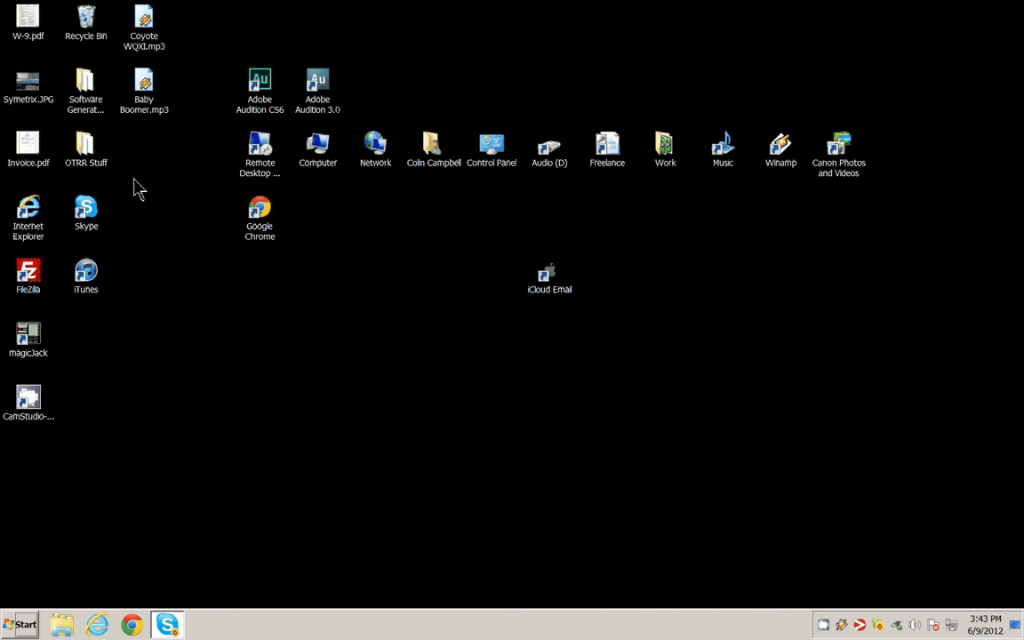
Launch Adobe Audition 3.0 from the desktop.
left_click(318, 89)
double_click(320, 92)
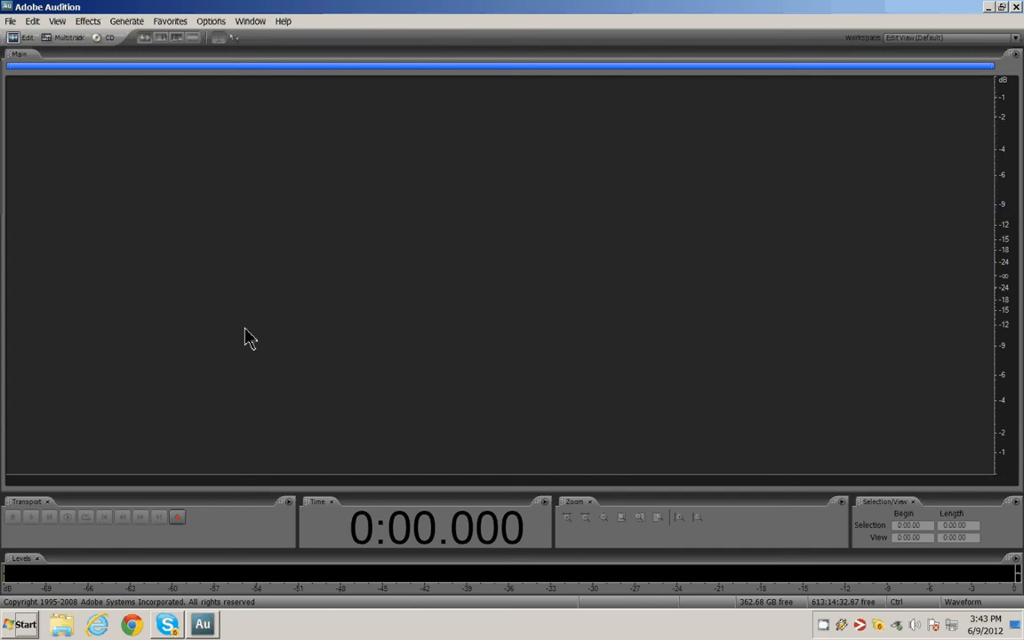
Create a new 44100 Hz, mono, 16-bit waveform and record a voice take, then stop recording.
key("ctrl+n")
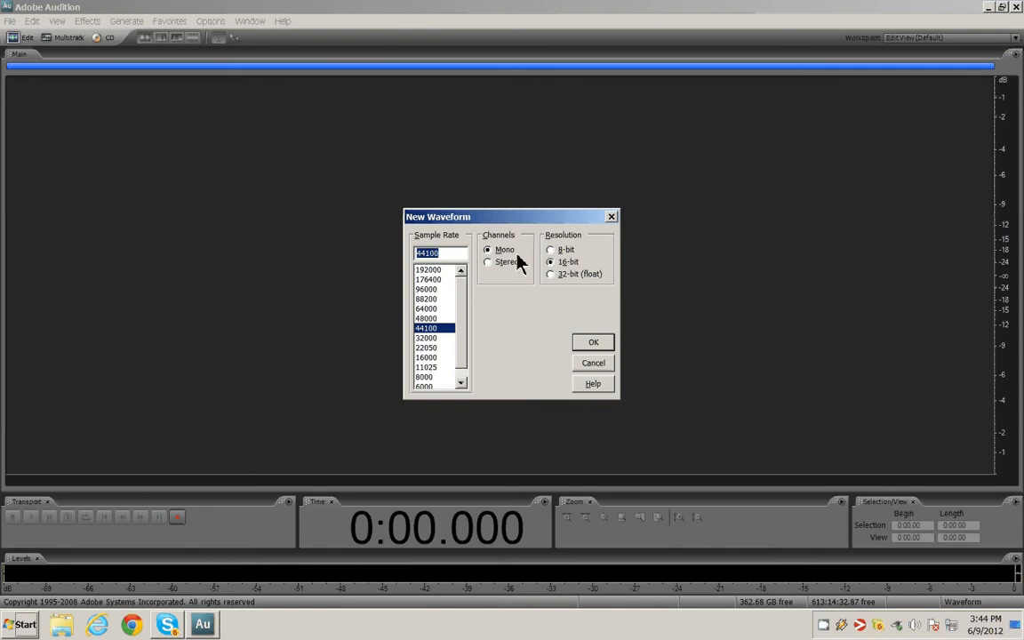
left_click(600, 341)
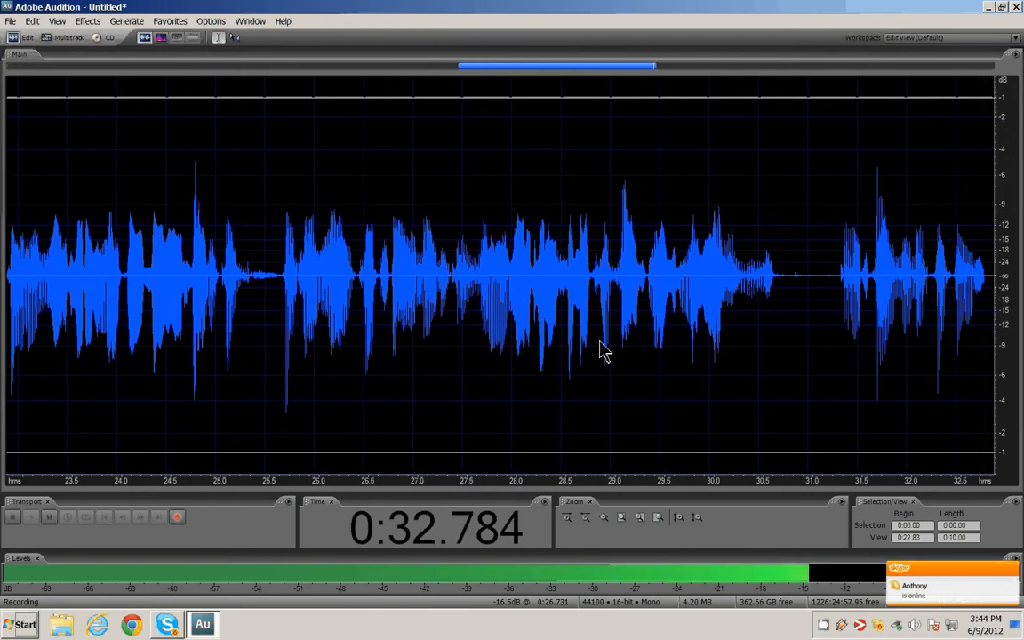
key("space")
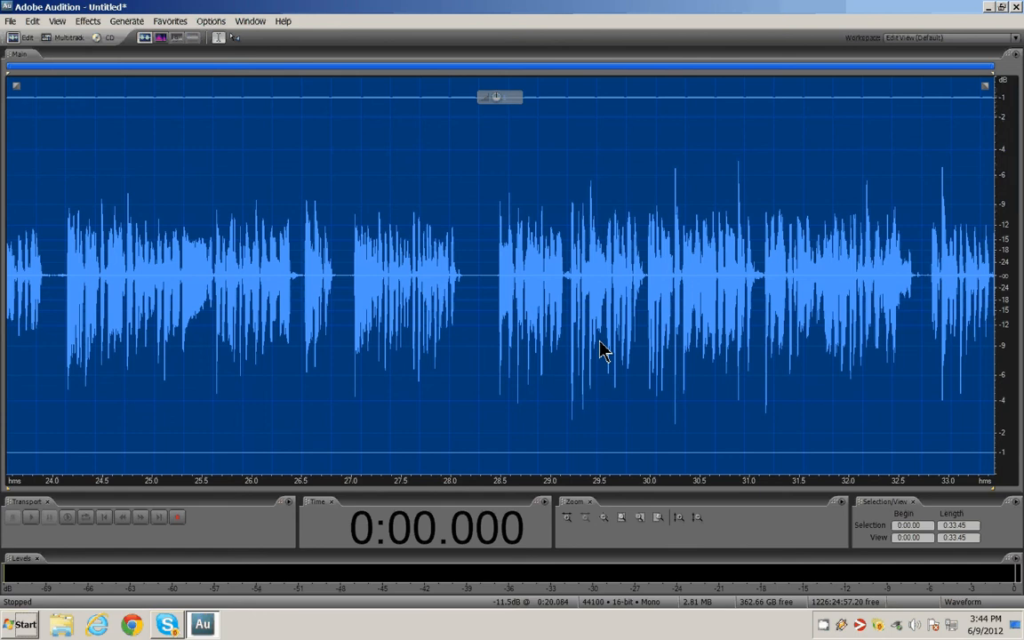
Delete everything from the start of the recording up to about 16.6 s.
left_click(65, 278)
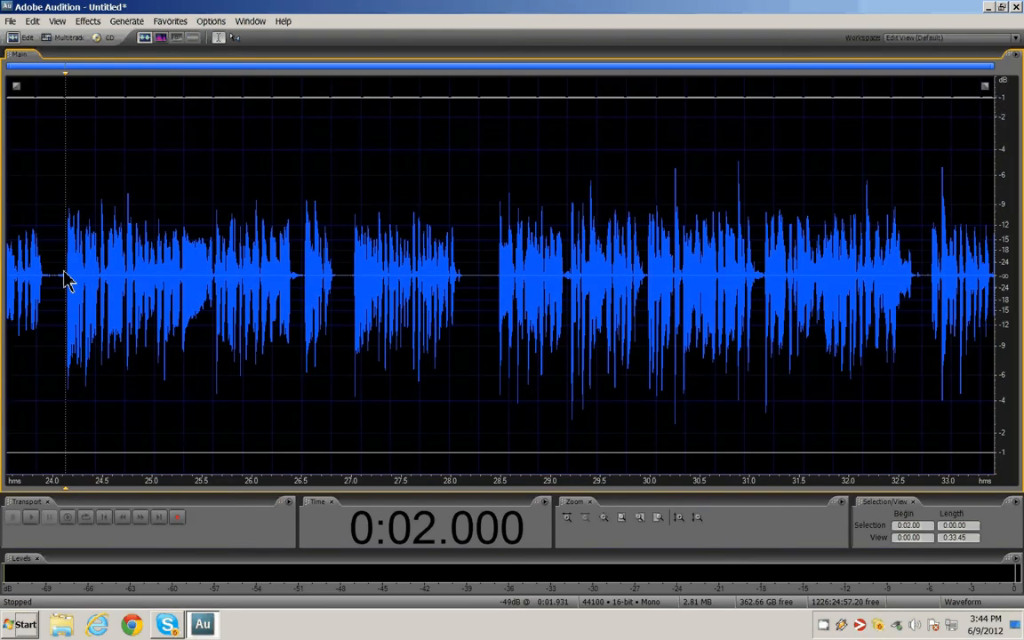
key("space")
key("space")
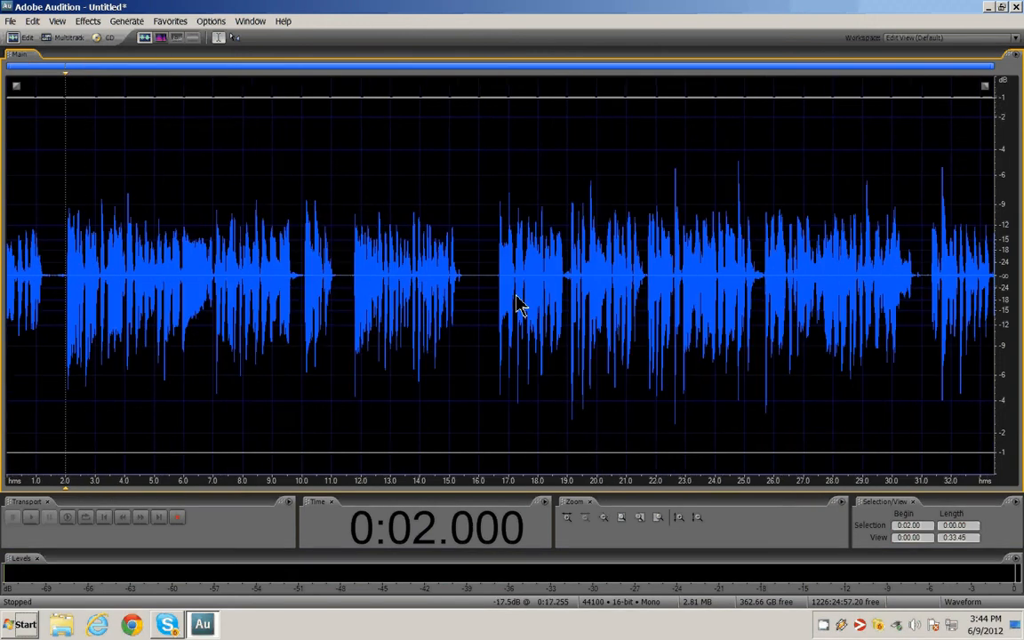
left_click(495, 291)
key("space")
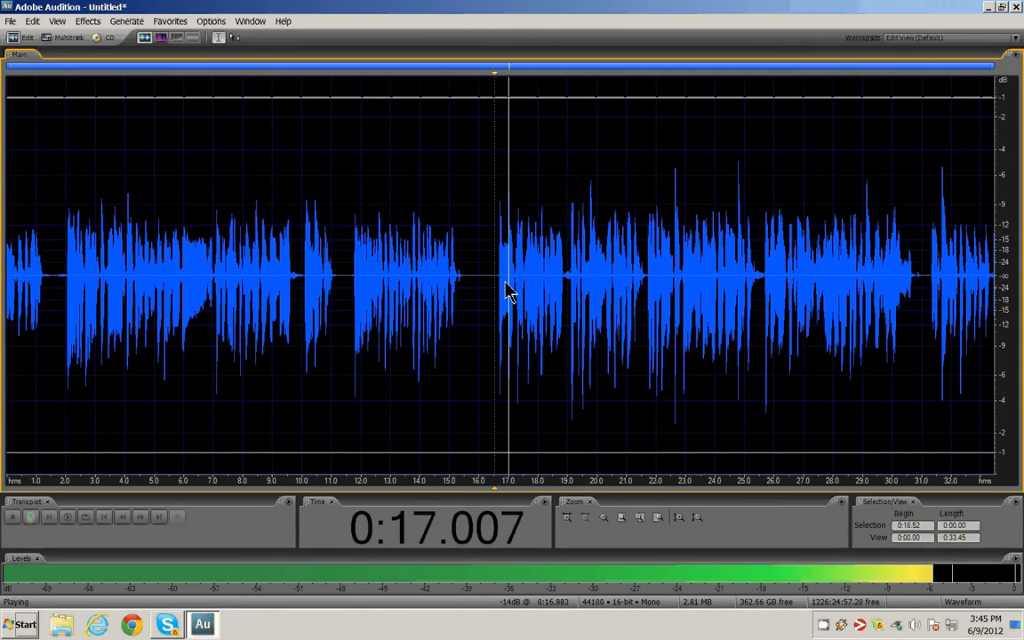
key("space")
left_click(495, 289)
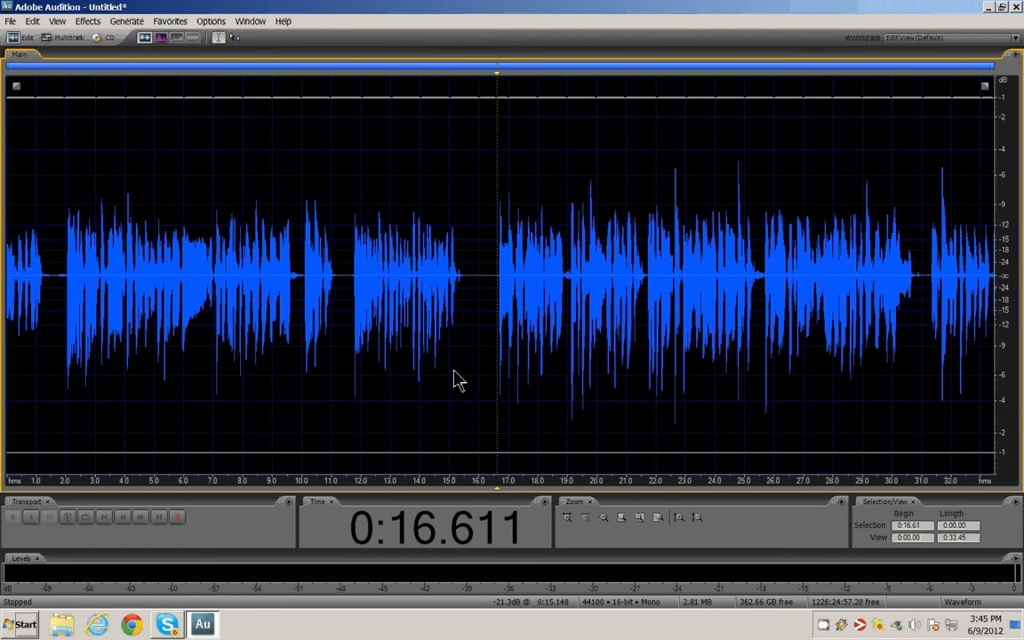
key("shift+Home")
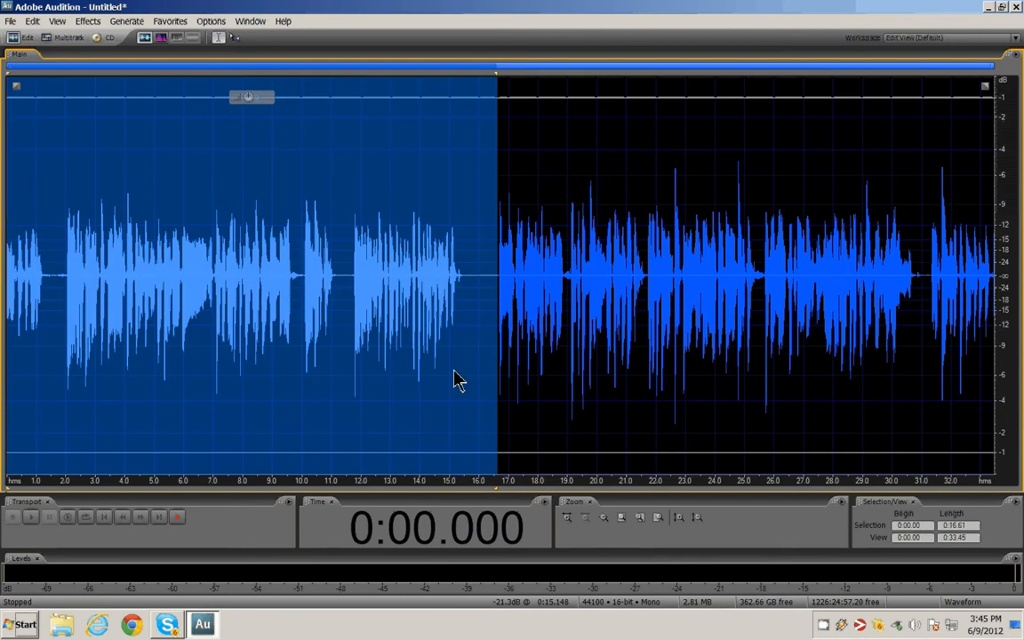
key("Delete")
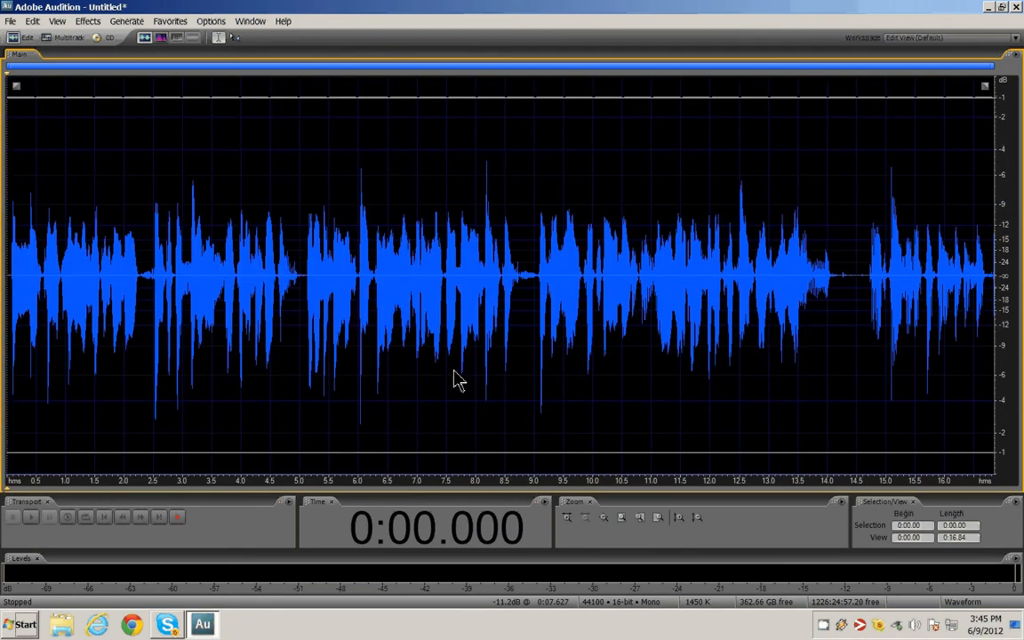
Delete the tail of the recording from about 14.1 s to the end, returning to the start.
key("space")
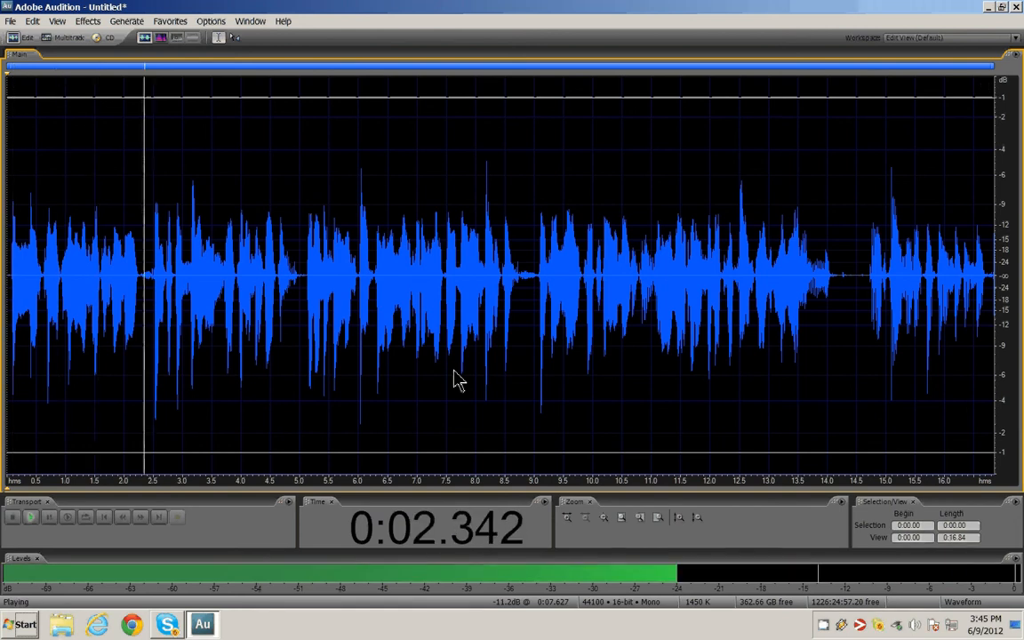
key("space")
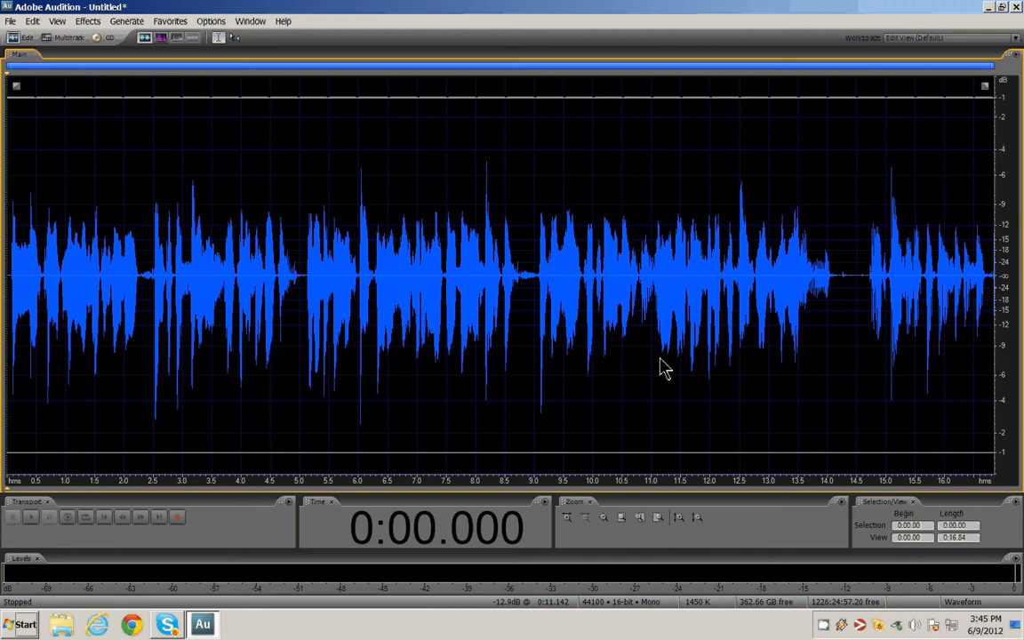
left_click(787, 322)
key("space")
key("space")
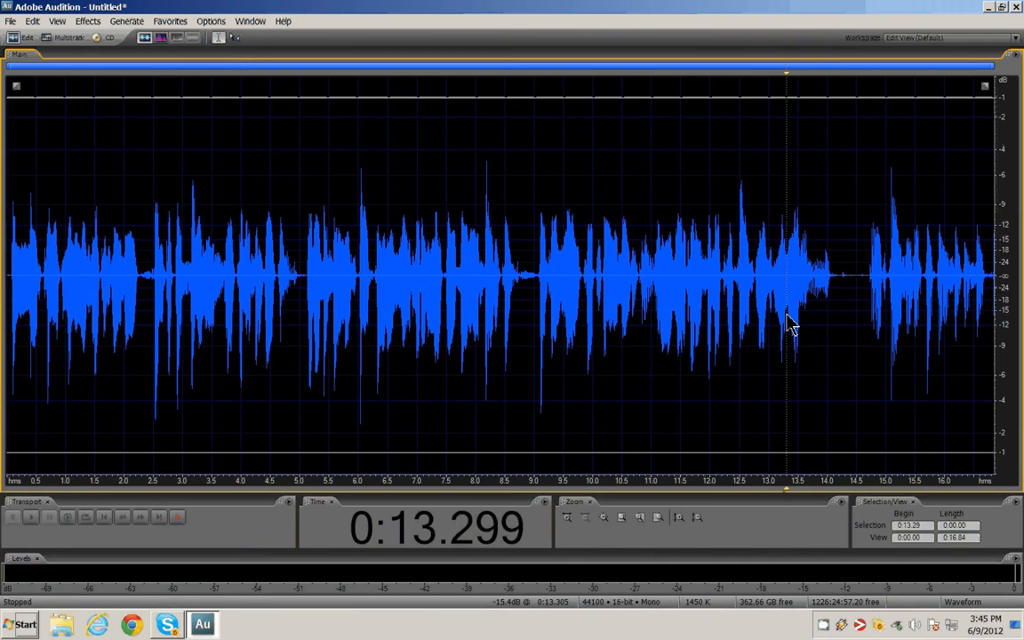
left_click(834, 289)
key("space")
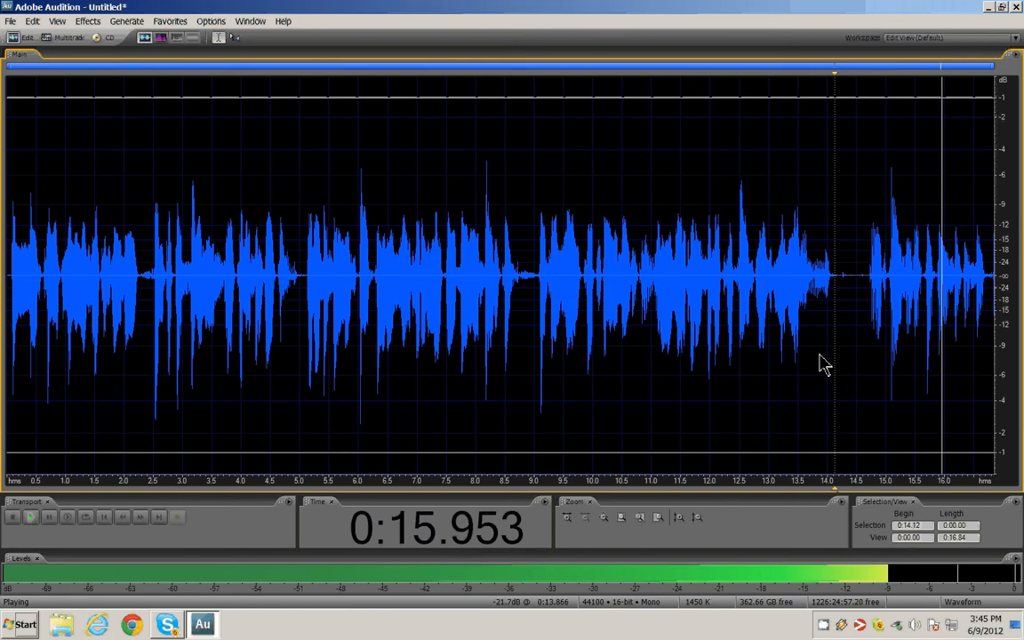
key("space")
key("shift+End")
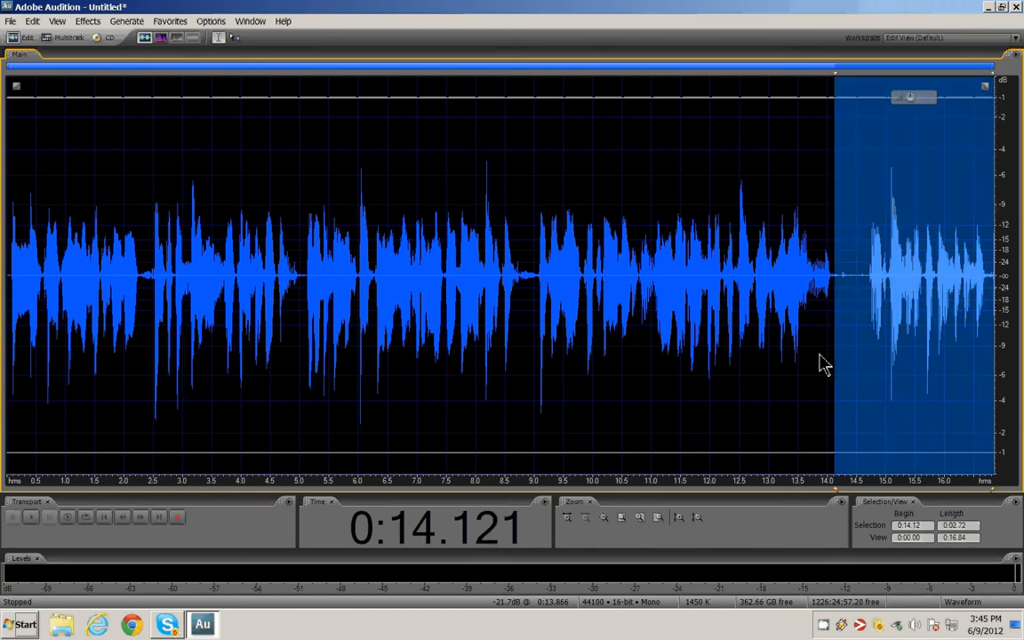
key("Delete")
key("Home")
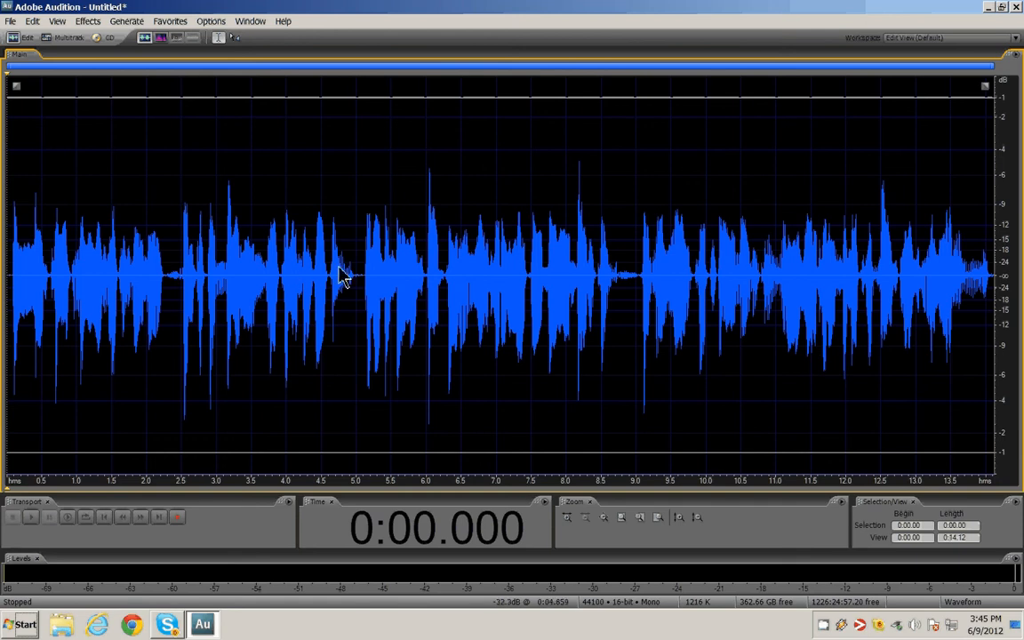
Delete the pause between about 2.26 s and 2.49 s.
scroll(169, 297, "up", 4)
scroll(195, 290, "down", 5)
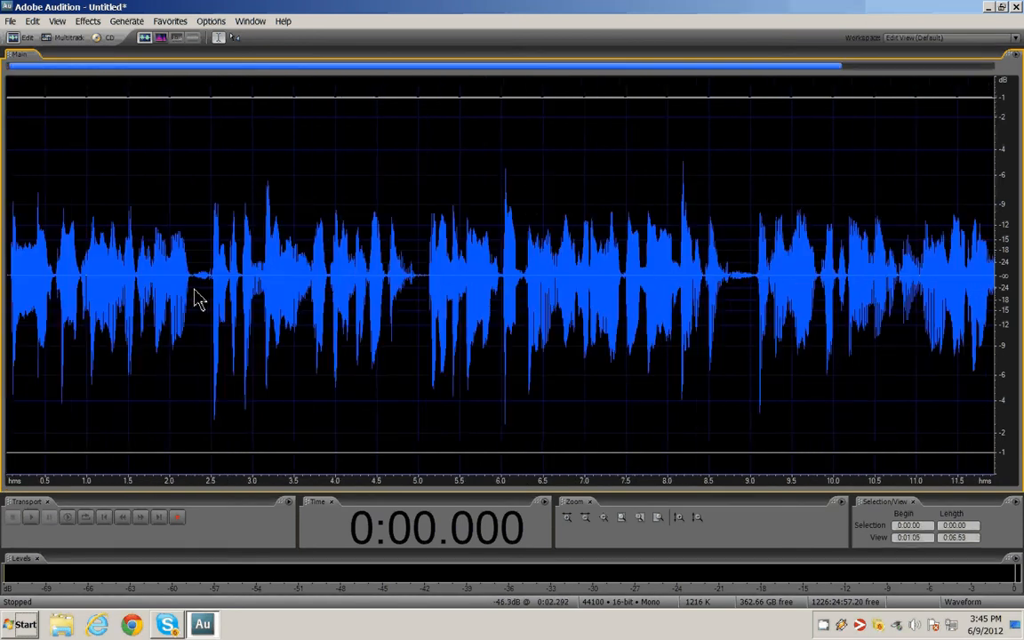
scroll(183, 311, "up", 3)
scroll(169, 324, "down", 4)
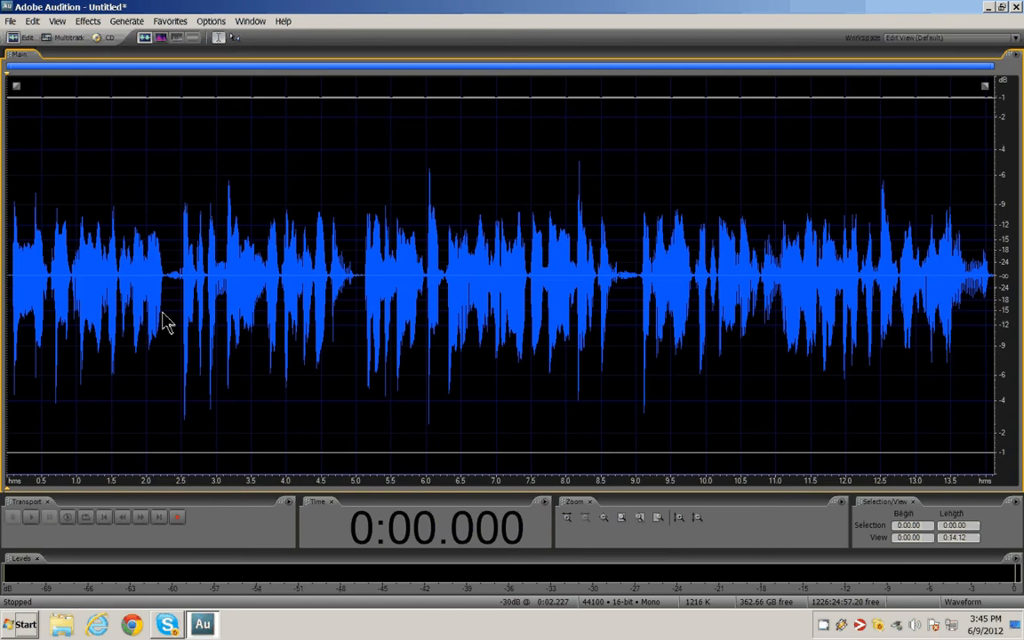
scroll(166, 306, "up", 3)
scroll(166, 307, "down", 4)
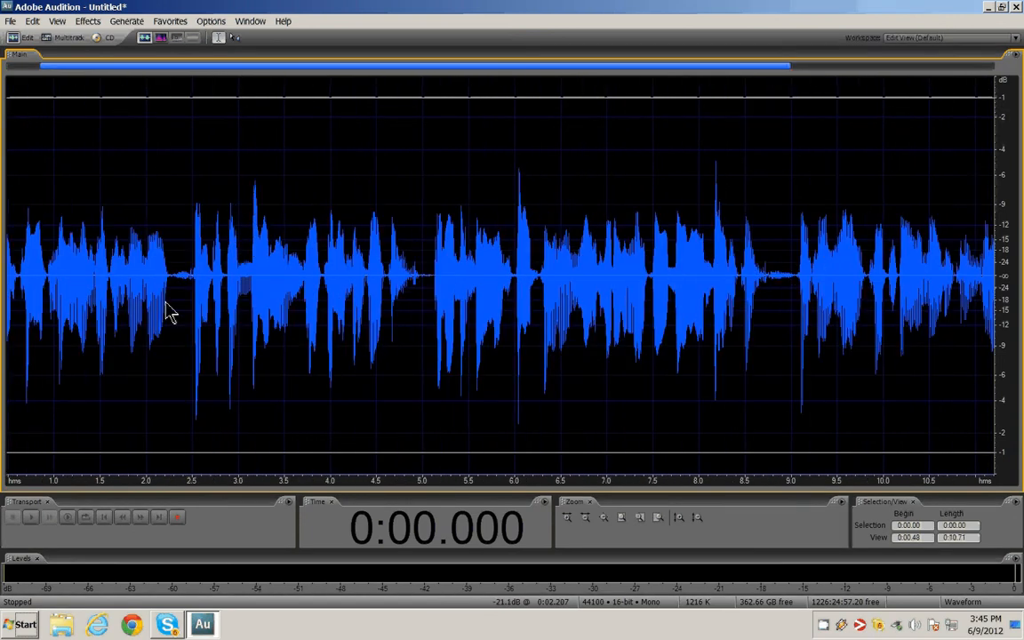
scroll(162, 318, "up", 6)
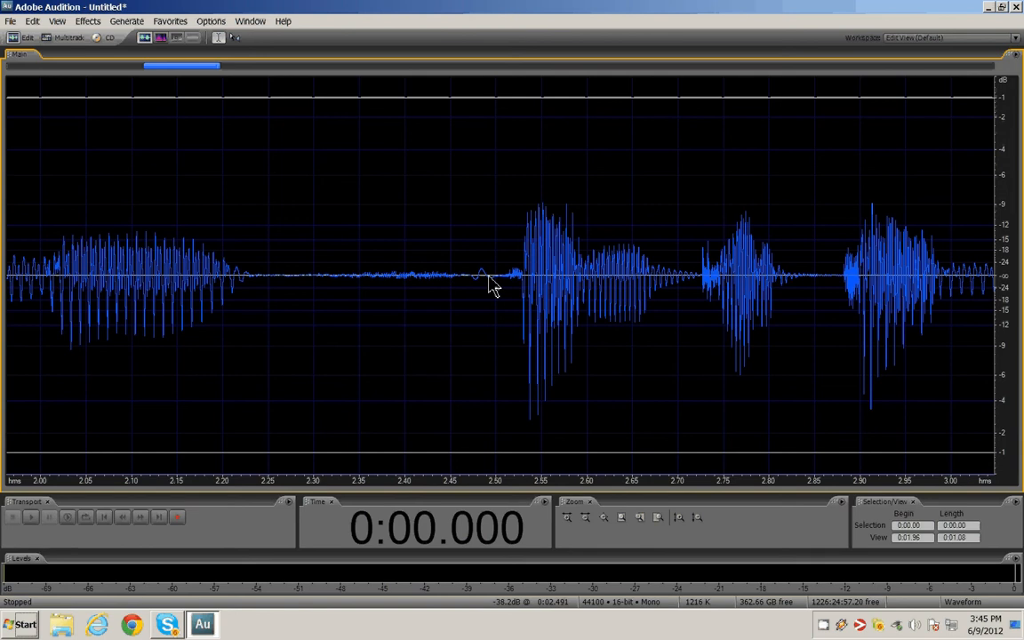
scroll(481, 291, "down", 1)
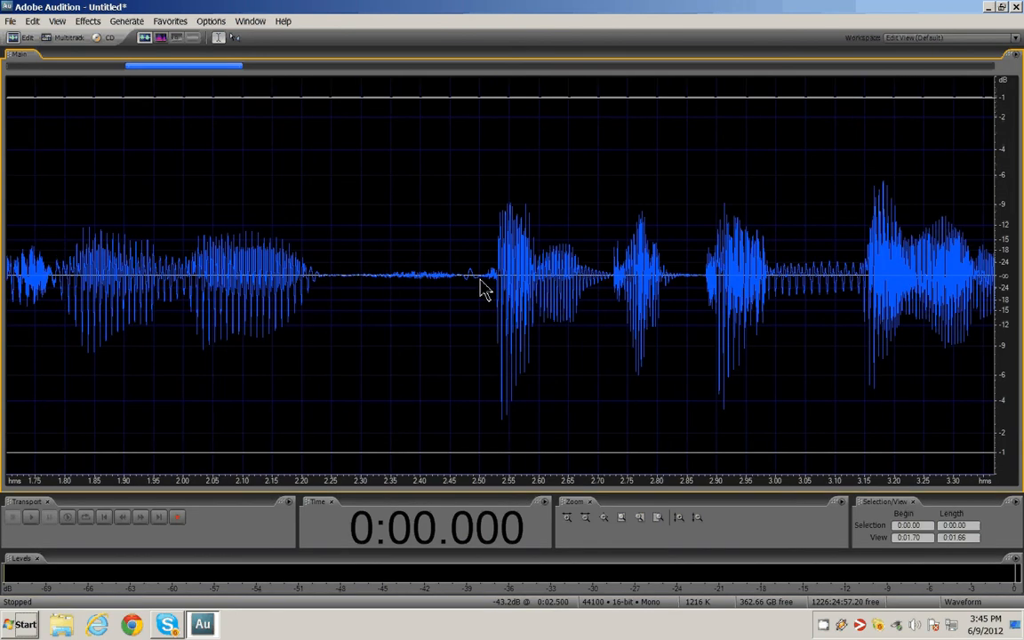
left_click_drag(478, 289, 338, 311)
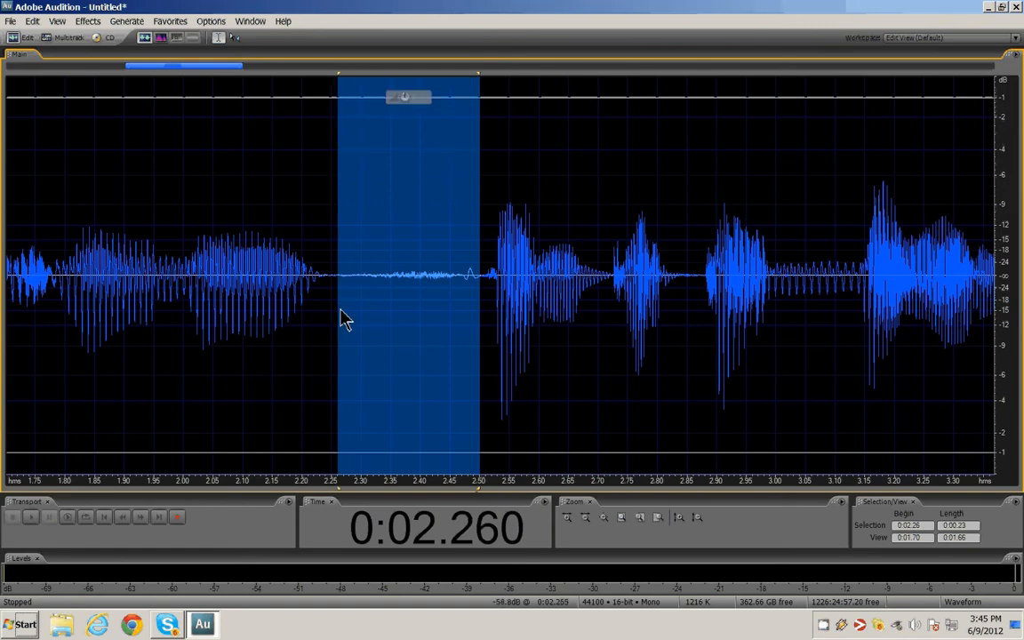
key("space")
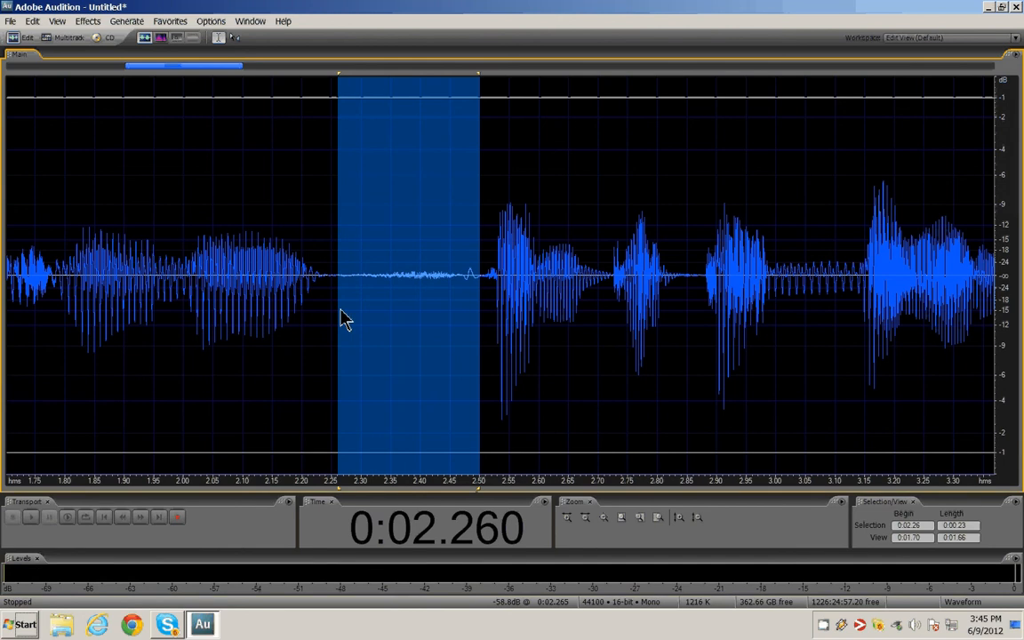
key("Delete")
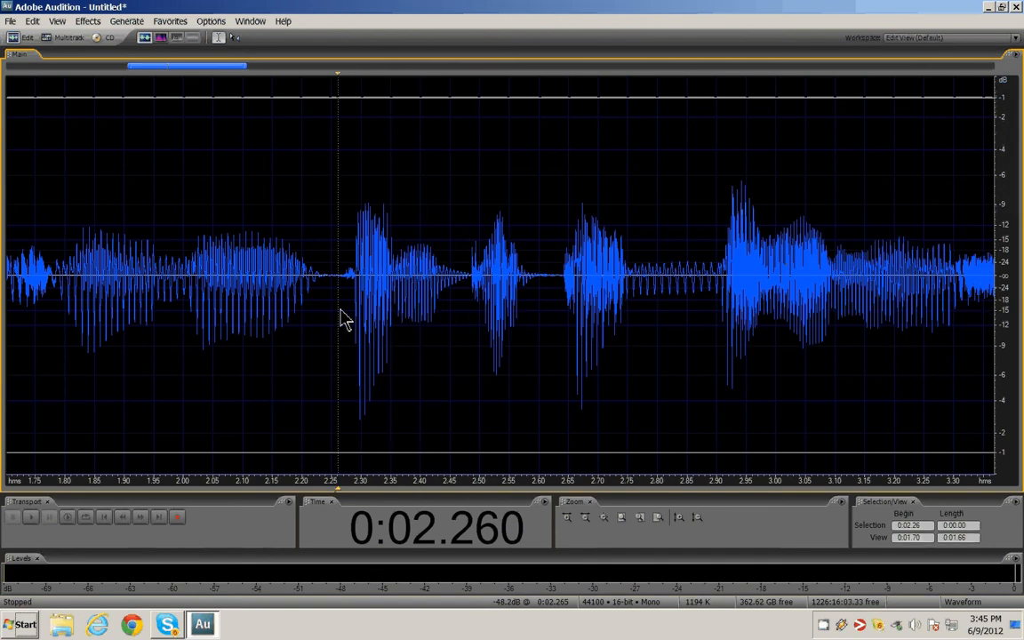
Delete the short gap of about 0.09 s starting near 4.75 s.
scroll(346, 328, "down", 3)
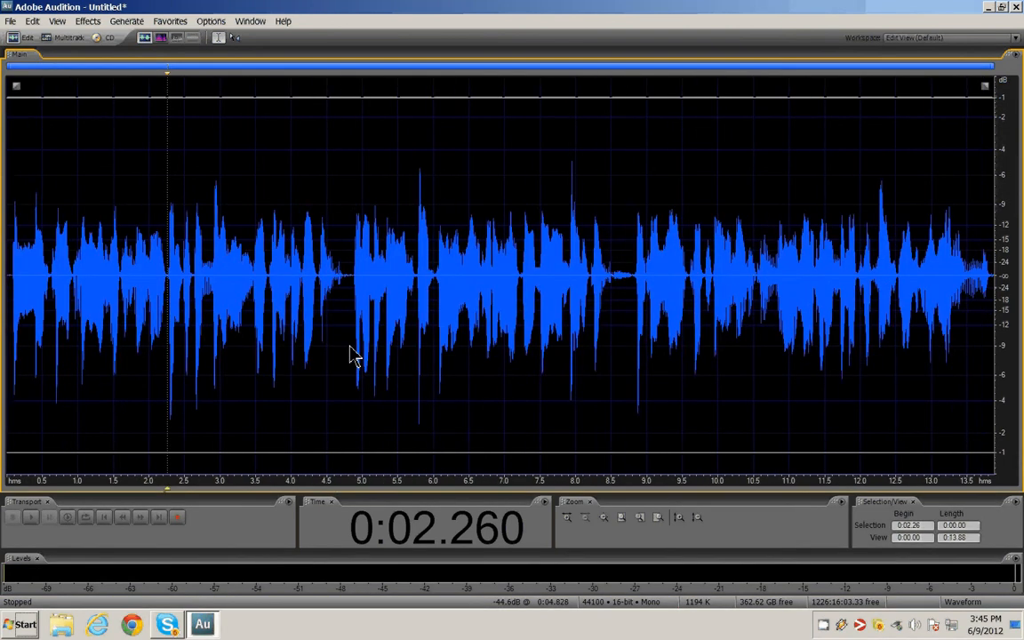
scroll(353, 355, "up", 5)
left_click_drag(348, 294, 300, 325)
key("space")
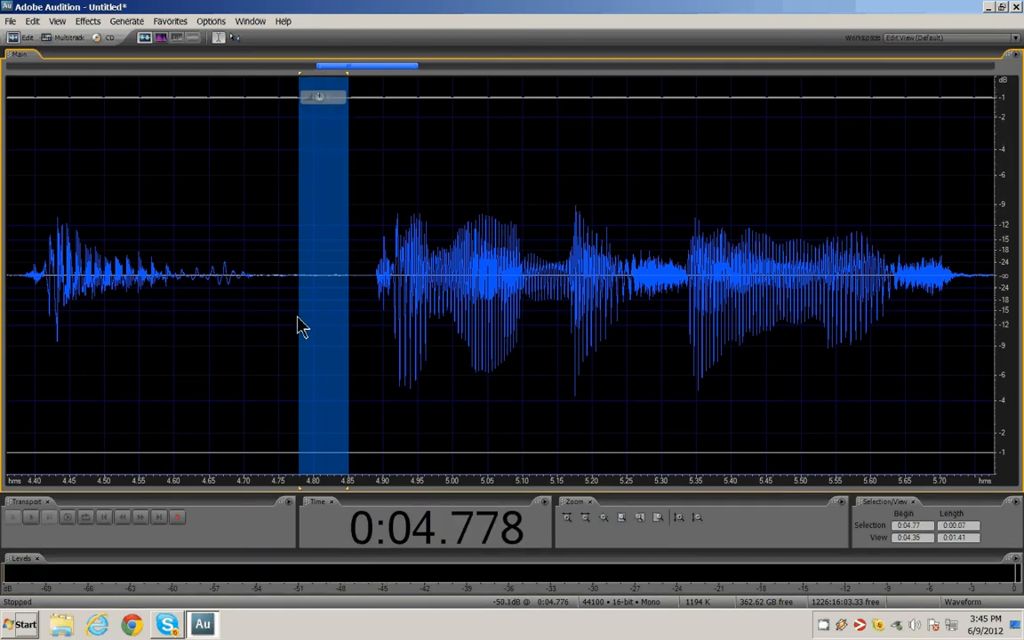
scroll(318, 353, "down", 2)
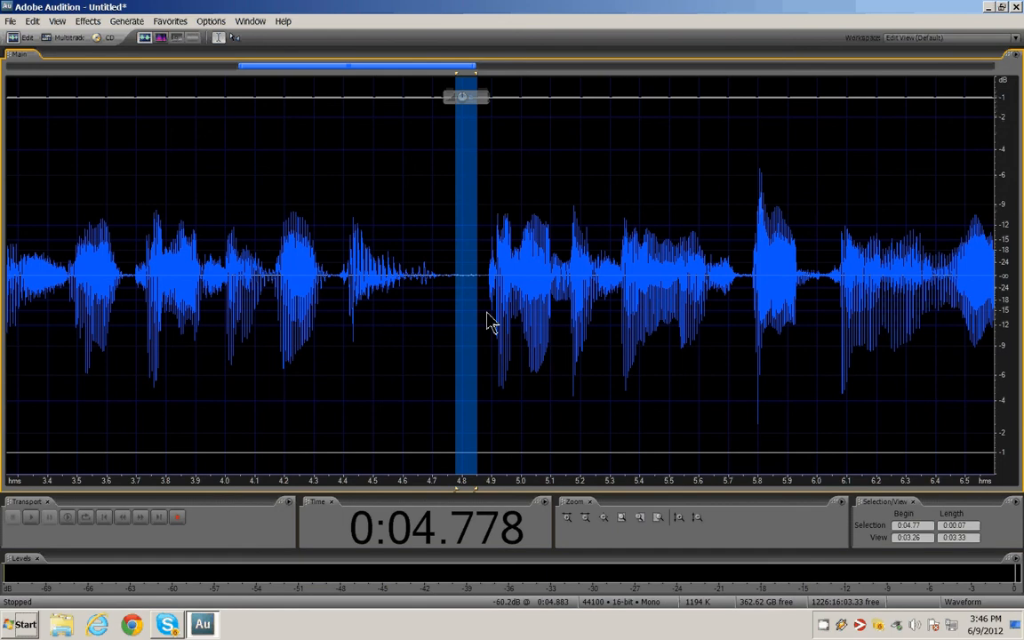
left_click_drag(480, 323, 448, 336)
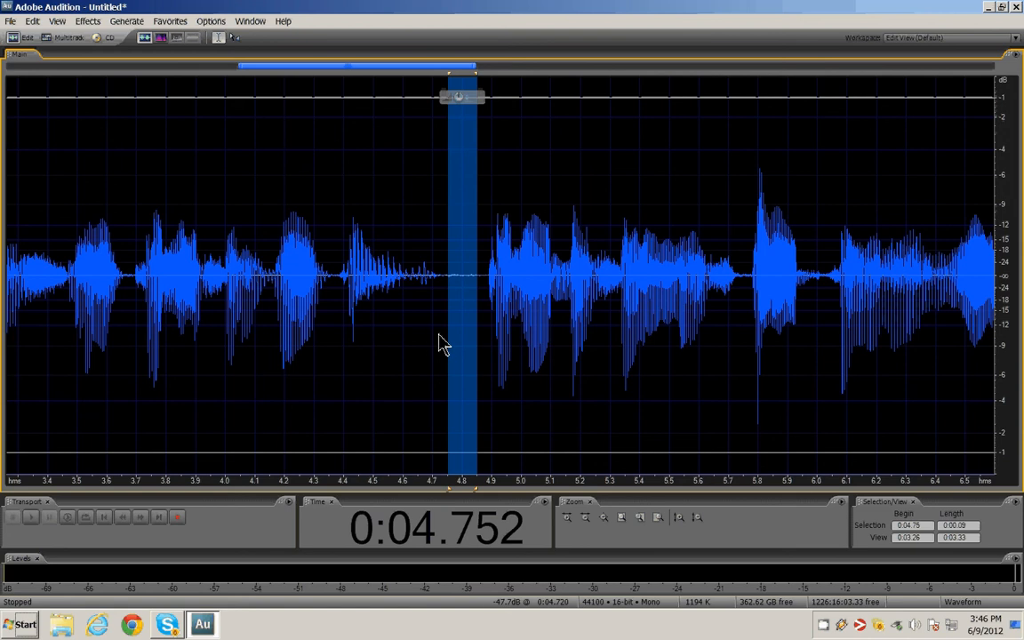
key("space")
key("space")
key("Delete")
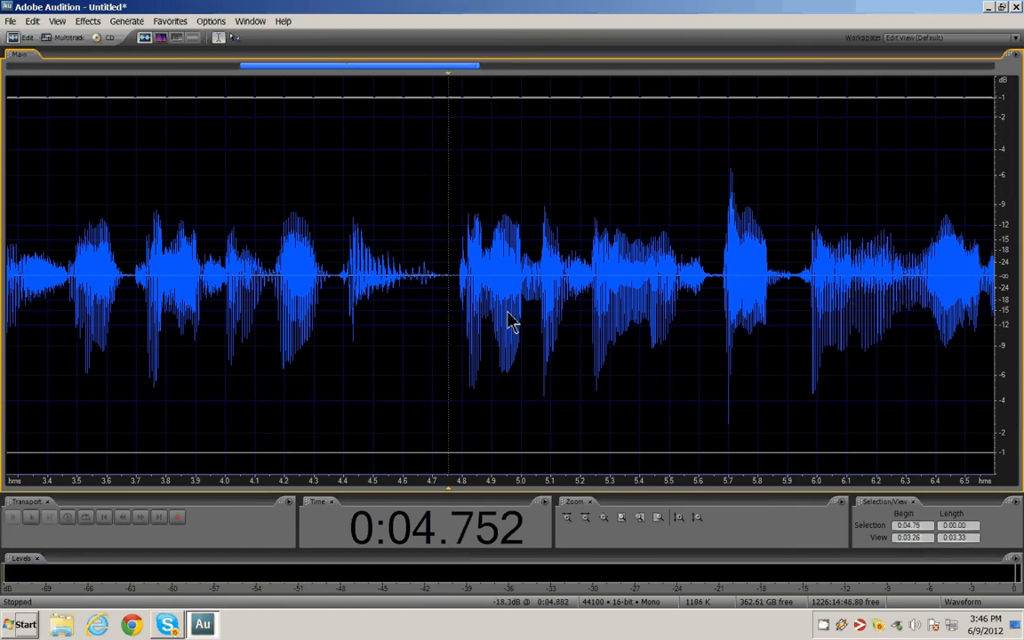
Delete the silence between about 8.41 s and 8.66 s.
scroll(511, 321, "down", 5)
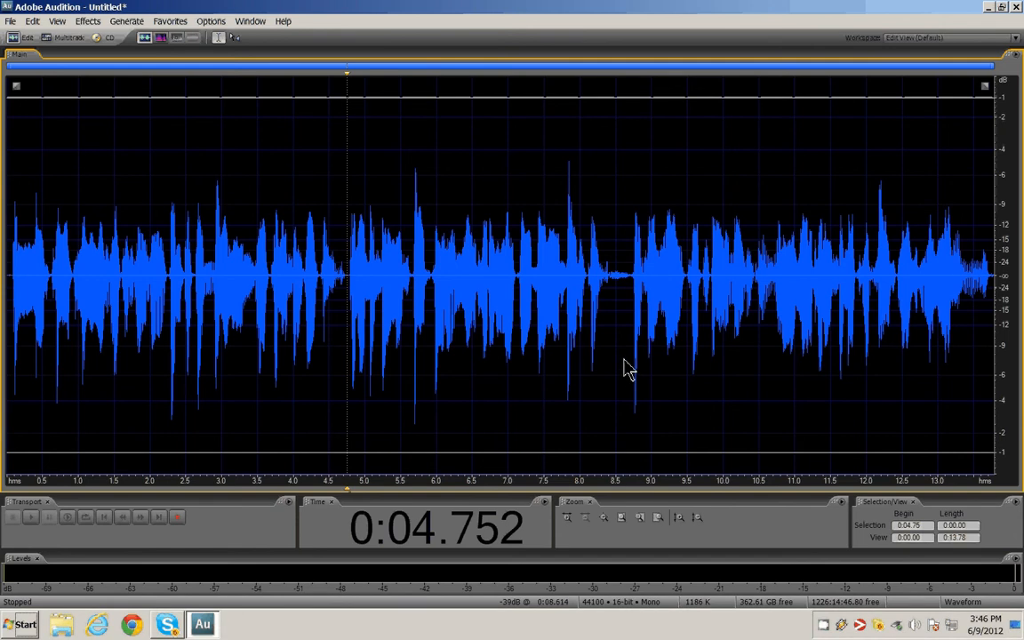
scroll(627, 367, "up", 8)
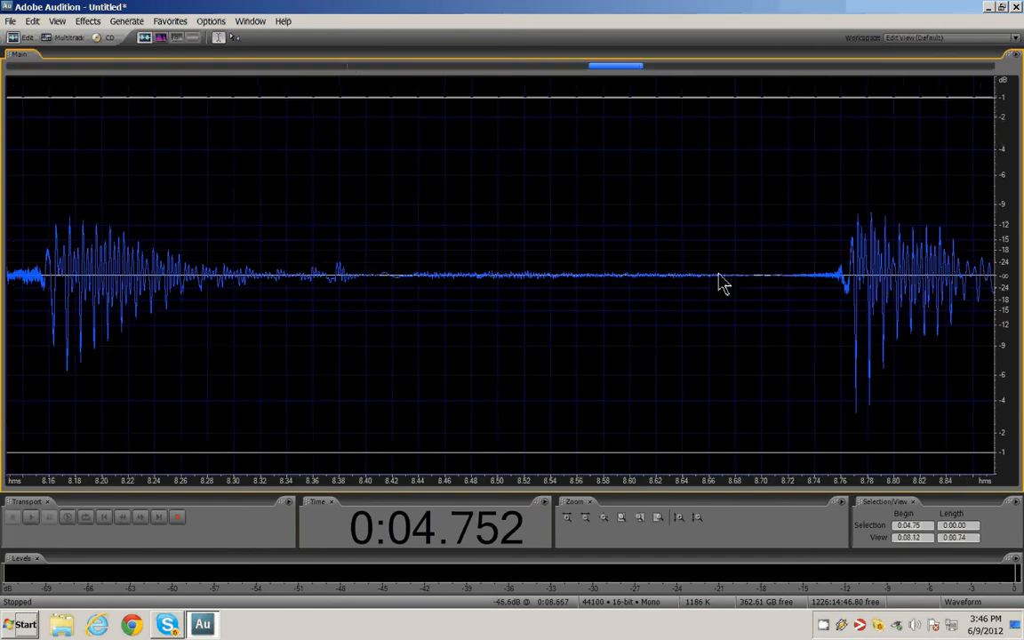
left_click_drag(718, 283, 388, 370)
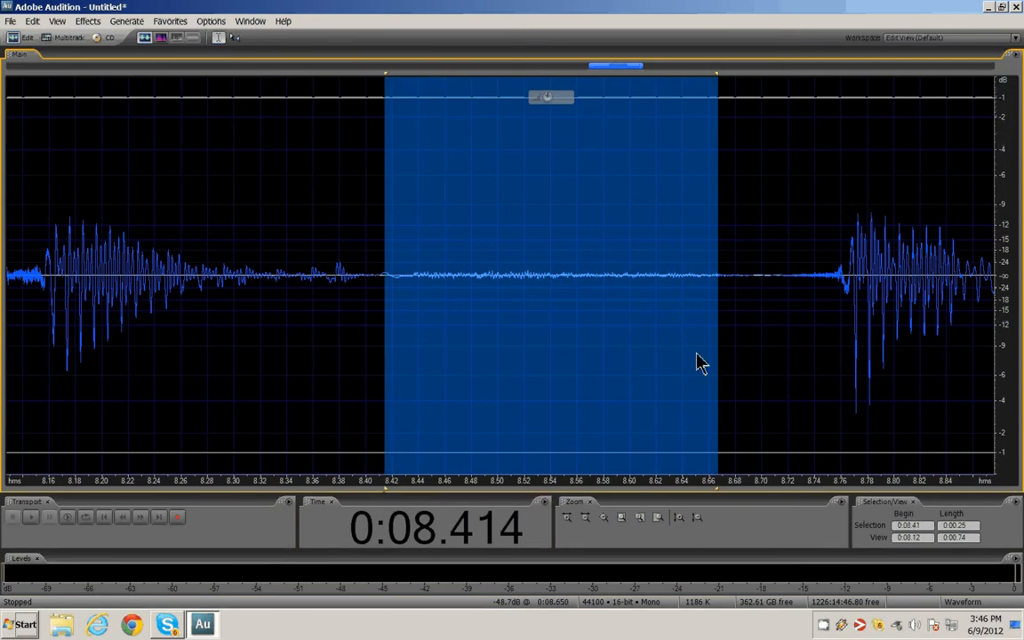
key("space")
key("space")
key("Delete")
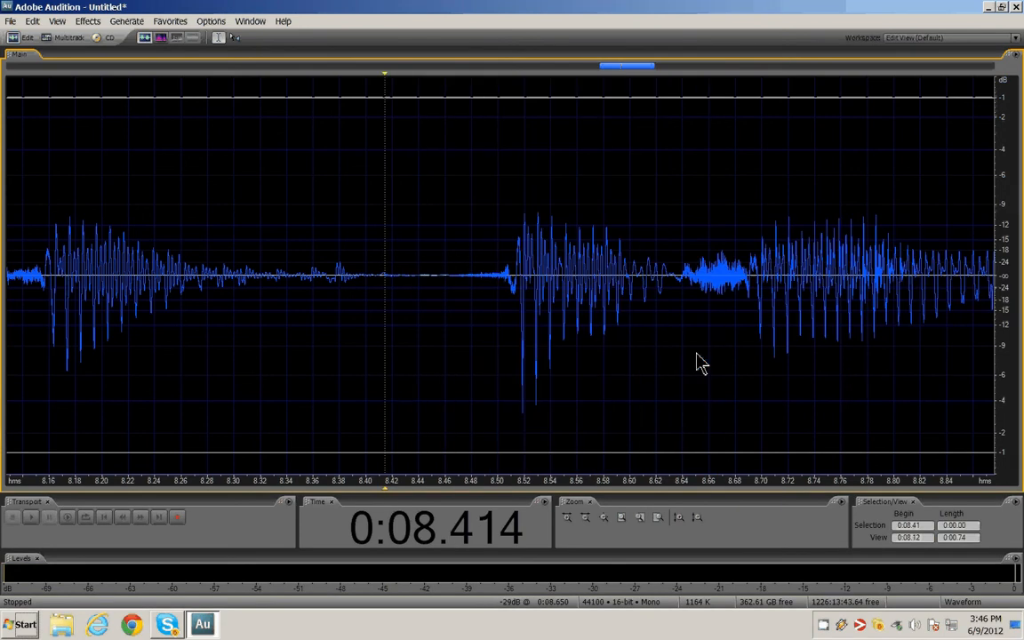
Play back the edited recording from the start to review it.
scroll(647, 364, "down", 5)
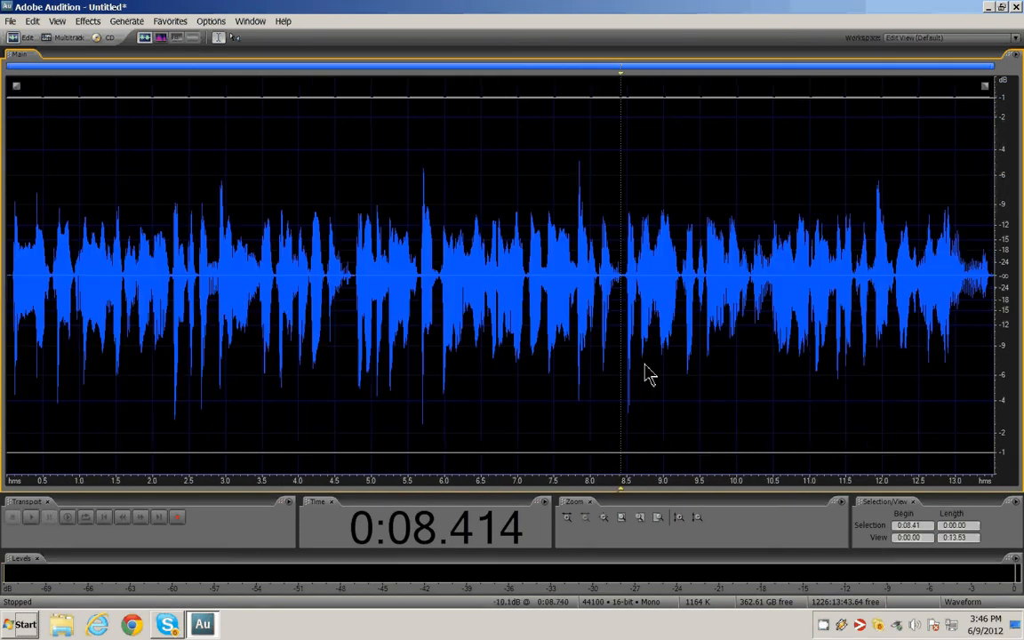
left_click(933, 322)
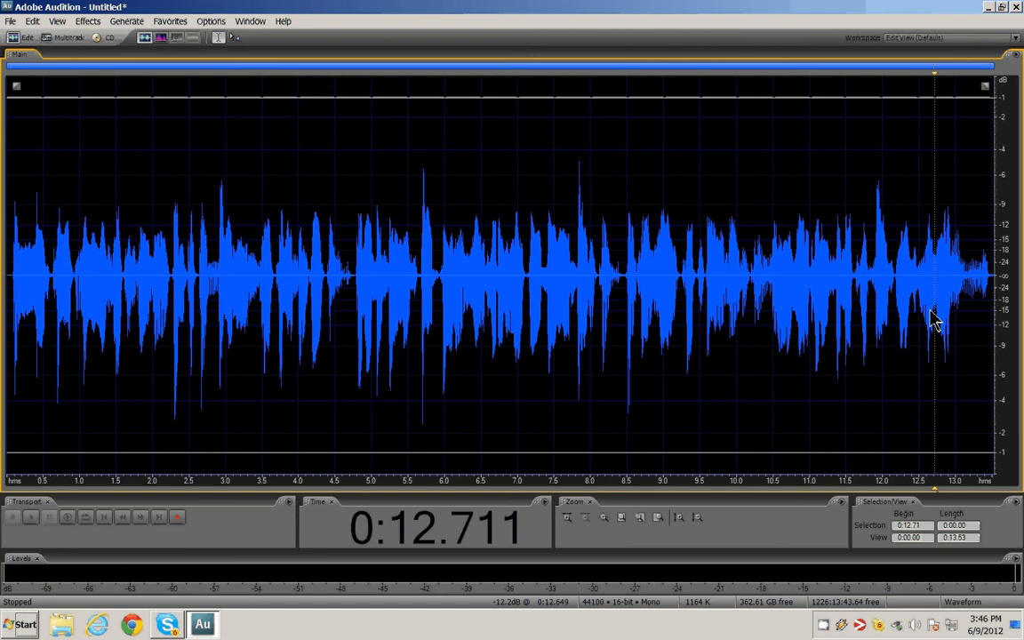
key("Home")
key("space")
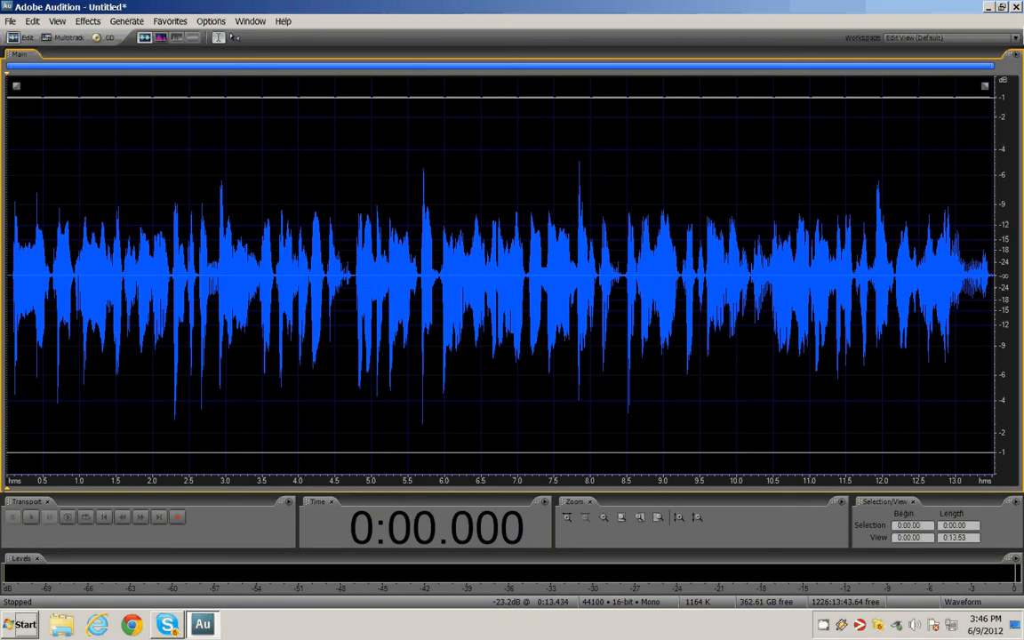
Select the whole recording and normalize it to 100%.
double_click(487, 298)
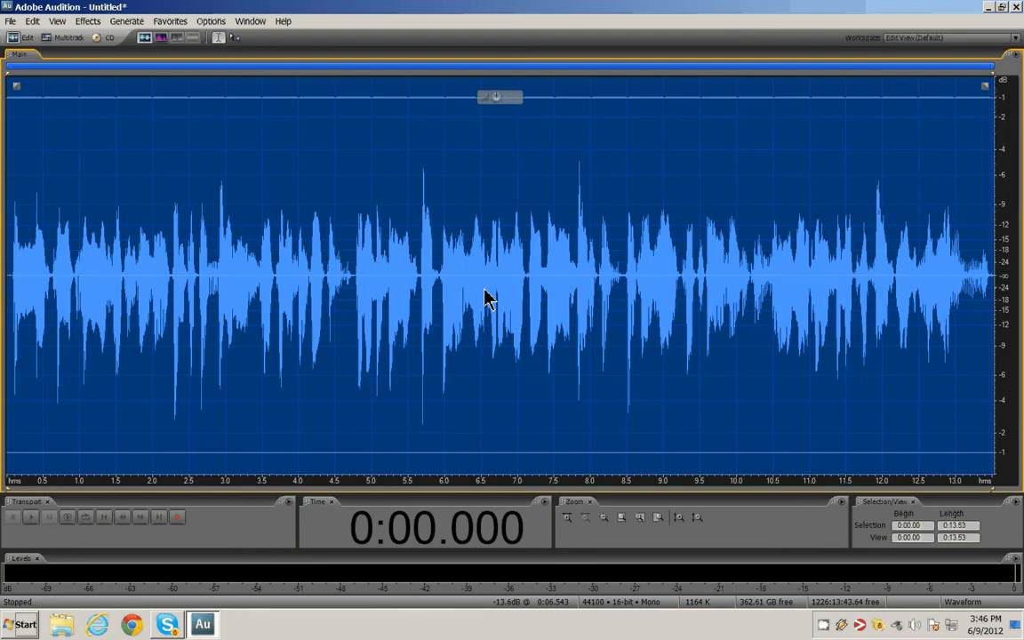
left_click(87, 21)
mouse_move(162, 104)
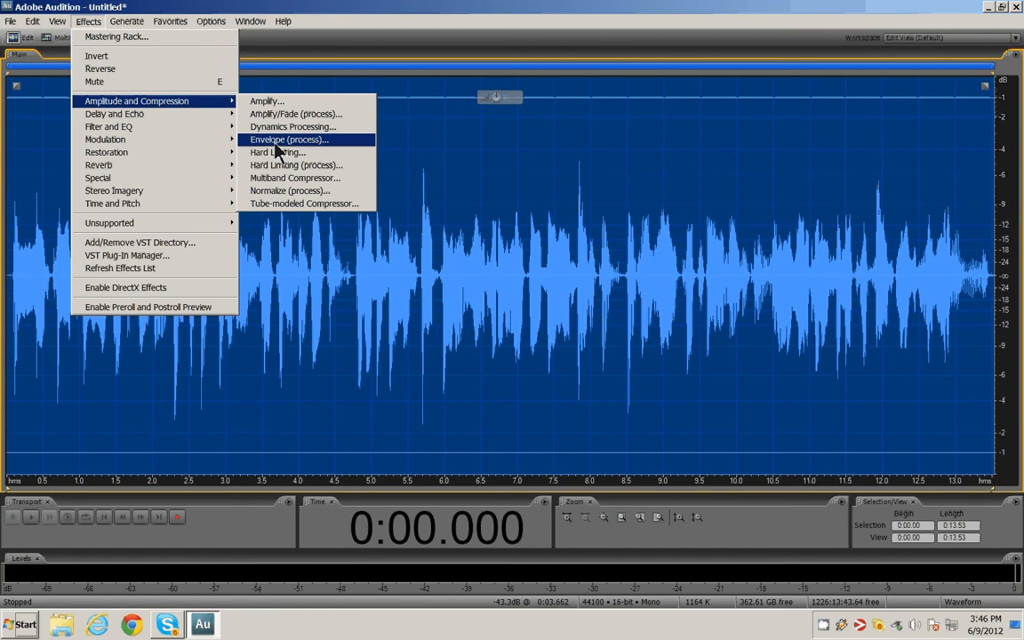
left_click(280, 195)
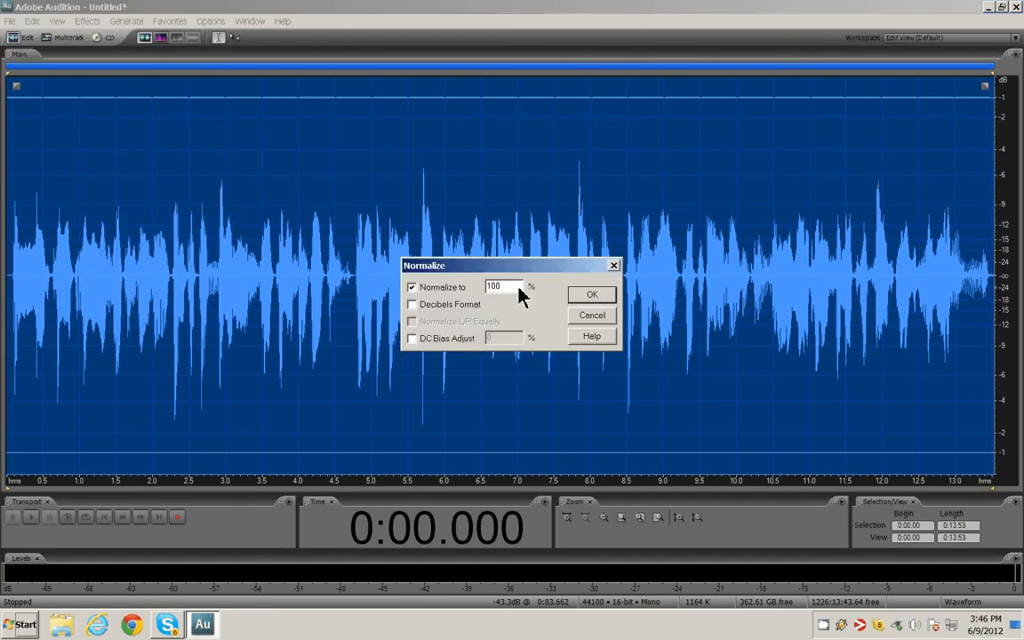
left_click(589, 298)
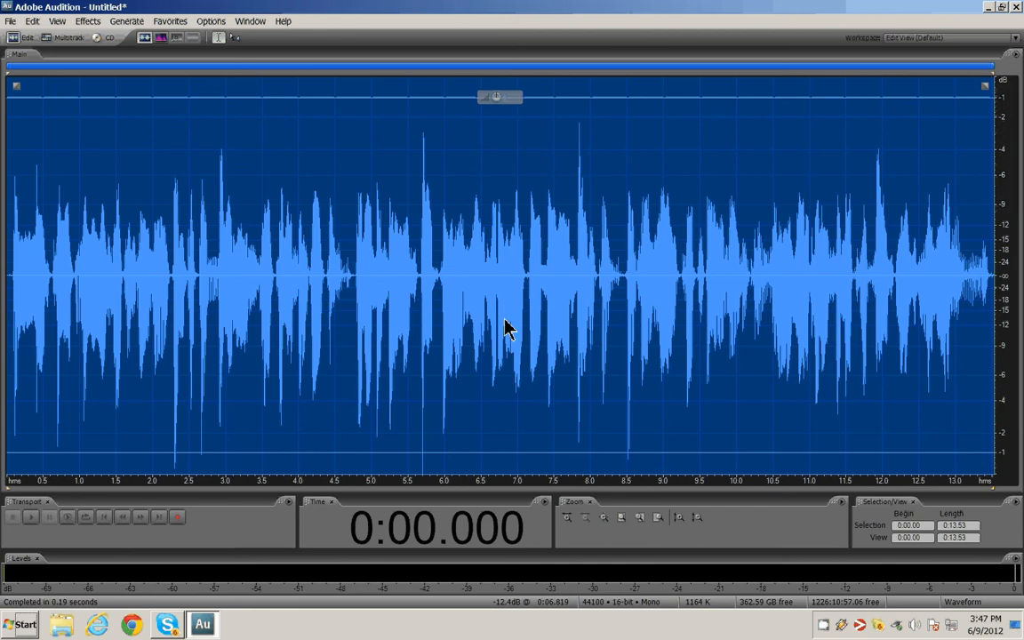
Start Save As, create a new folder named Barley on the Audio (D:) drive, and open it.
left_click(10, 21)
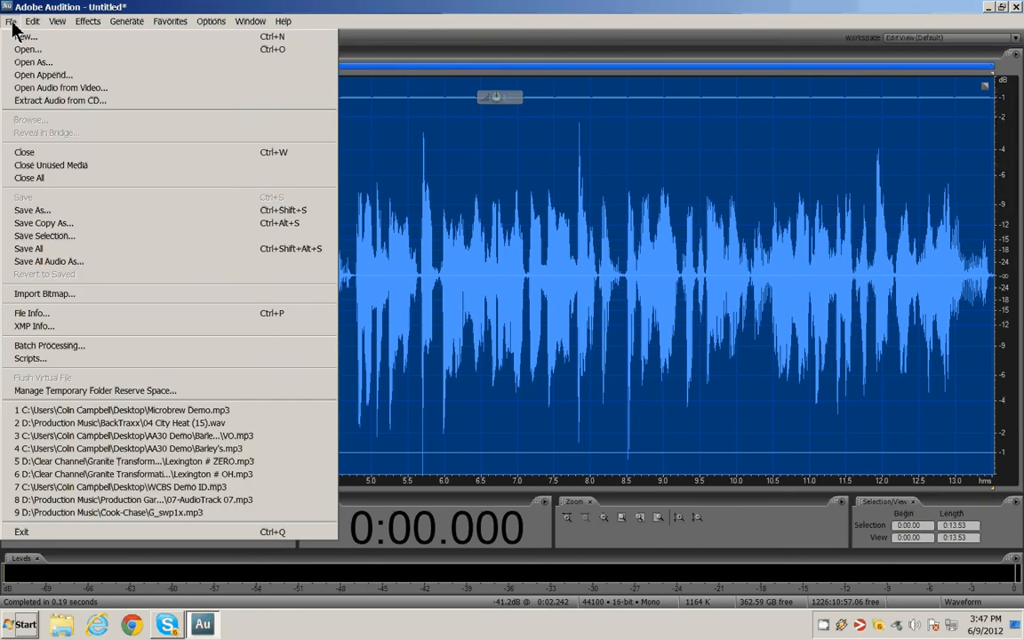
left_click(129, 218)
left_click(366, 194)
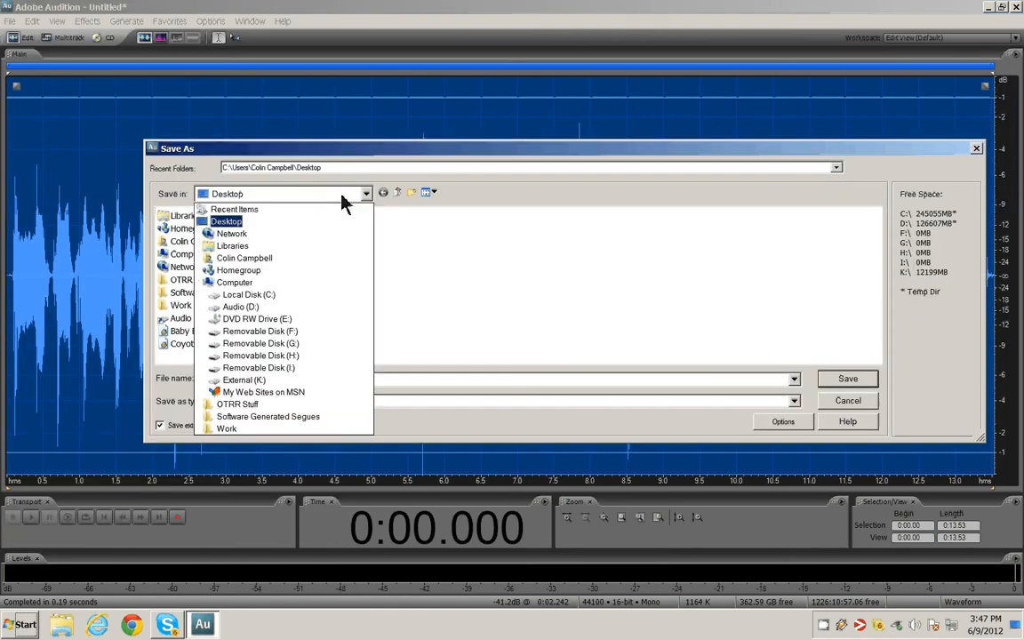
left_click(242, 307)
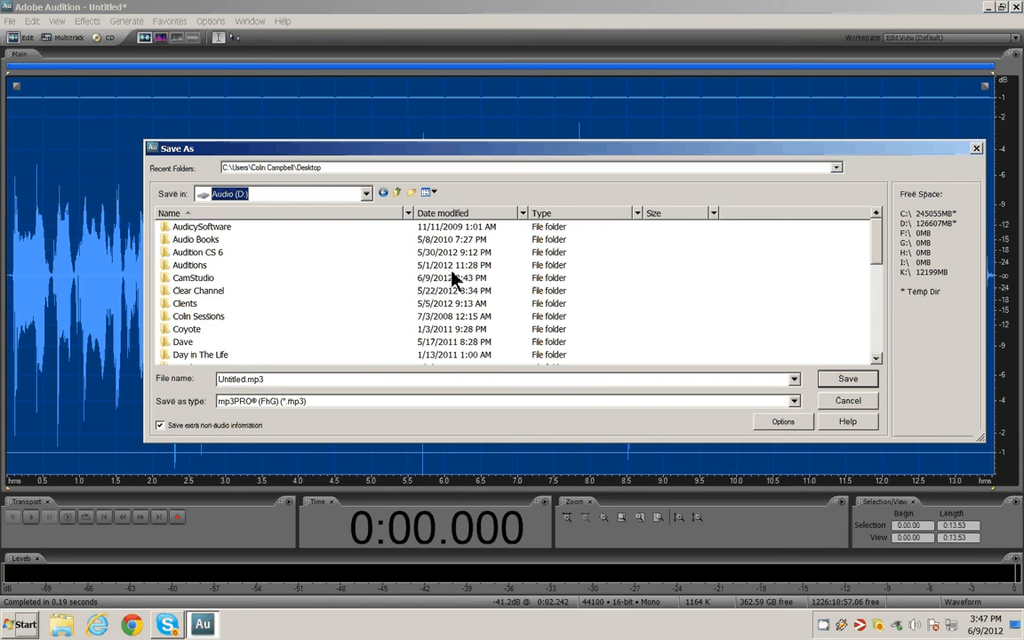
left_click(411, 193)
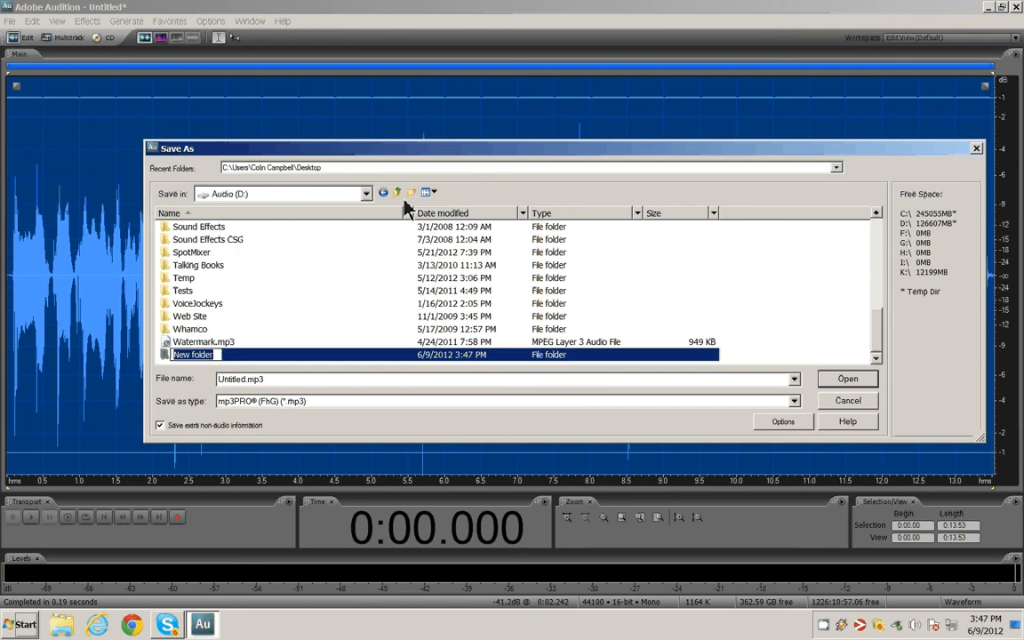
type("Barney")
key("Return")
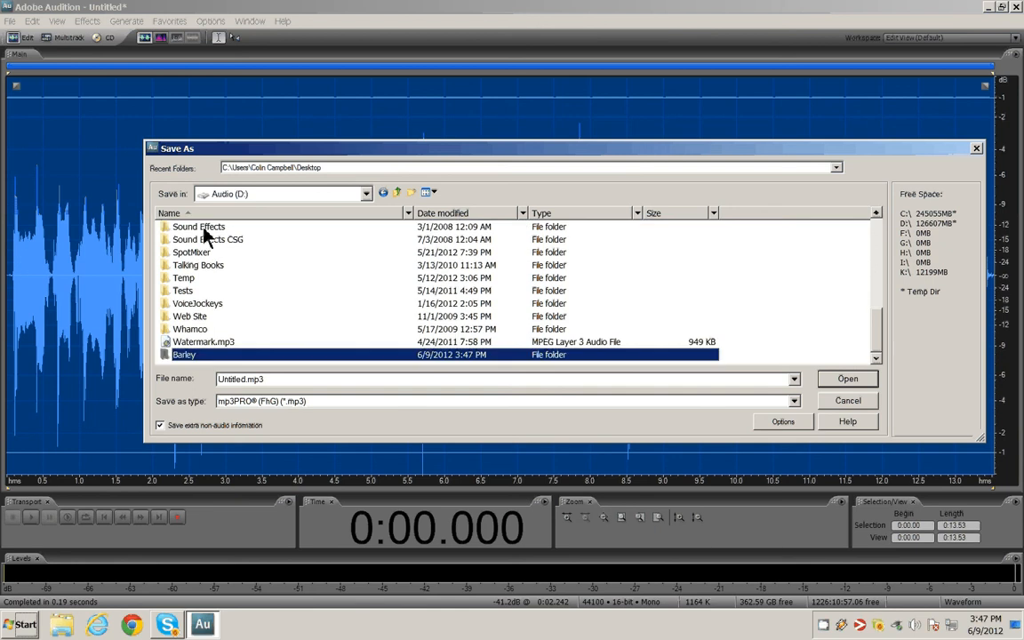
double_click(184, 355)
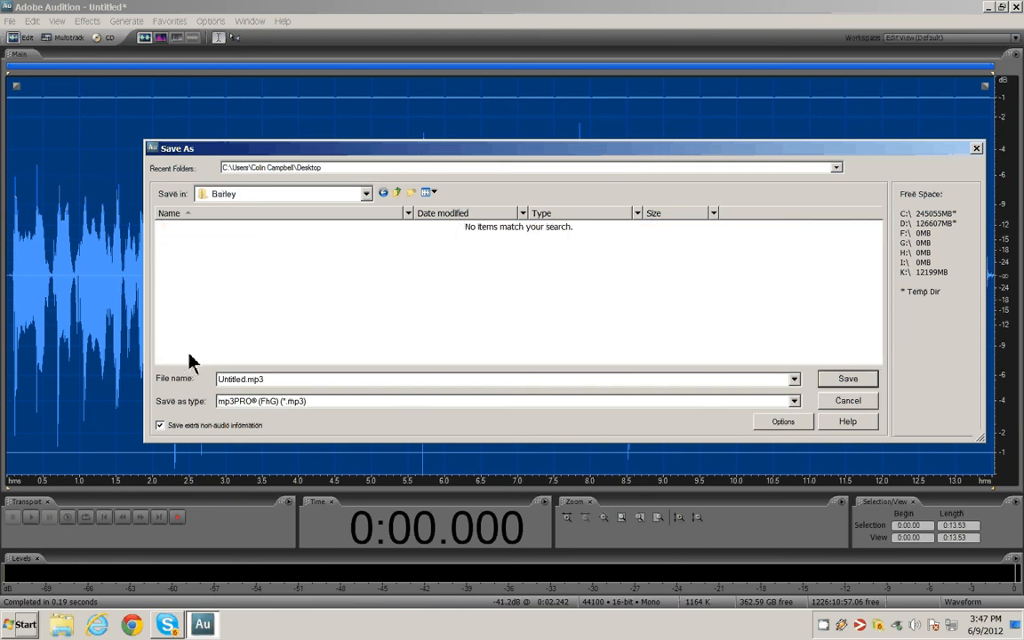
Save the recording as VO in mp3PRO (FhG) (*.mp3) format.
left_click(317, 384)
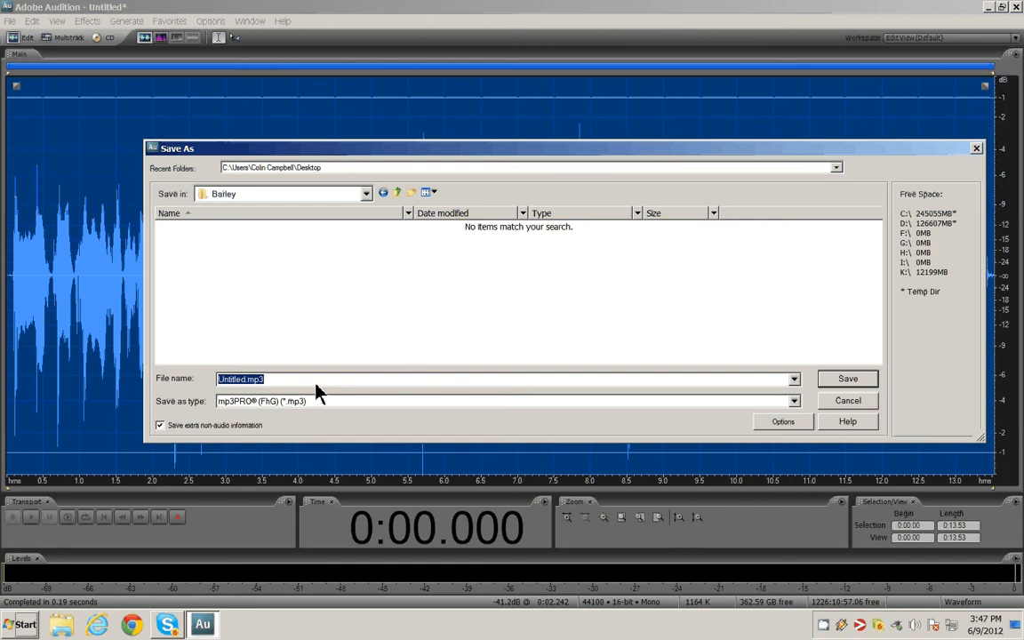
type("VO")
left_click(793, 400)
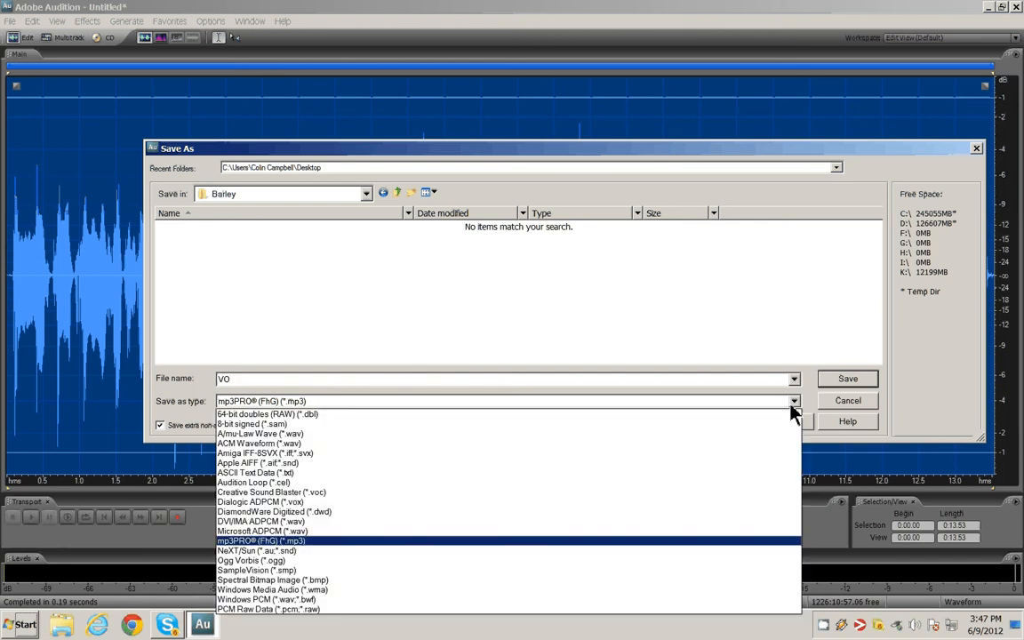
left_click(348, 543)
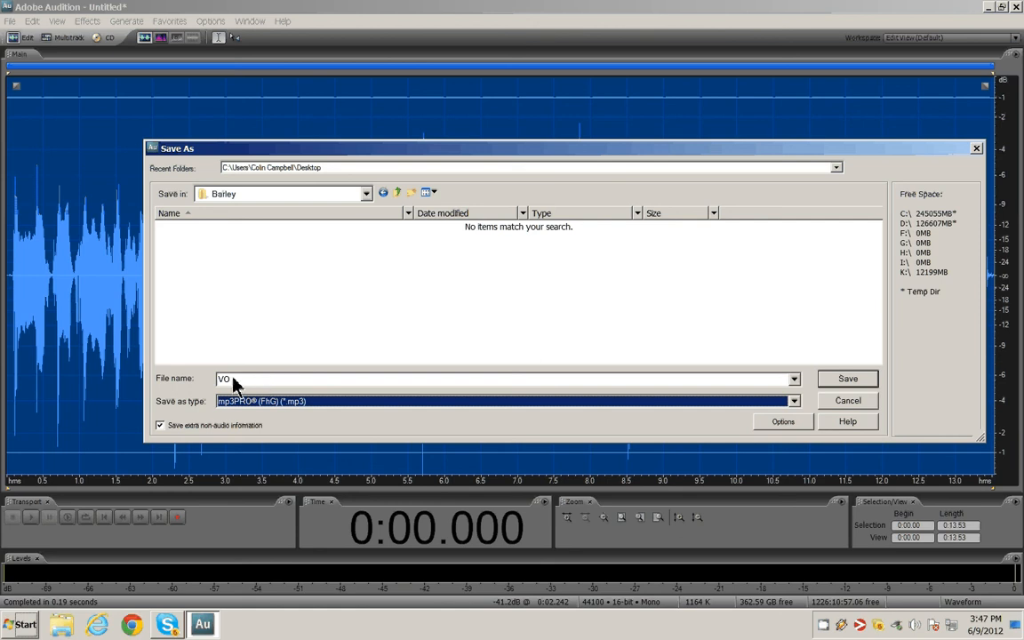
left_click(843, 381)
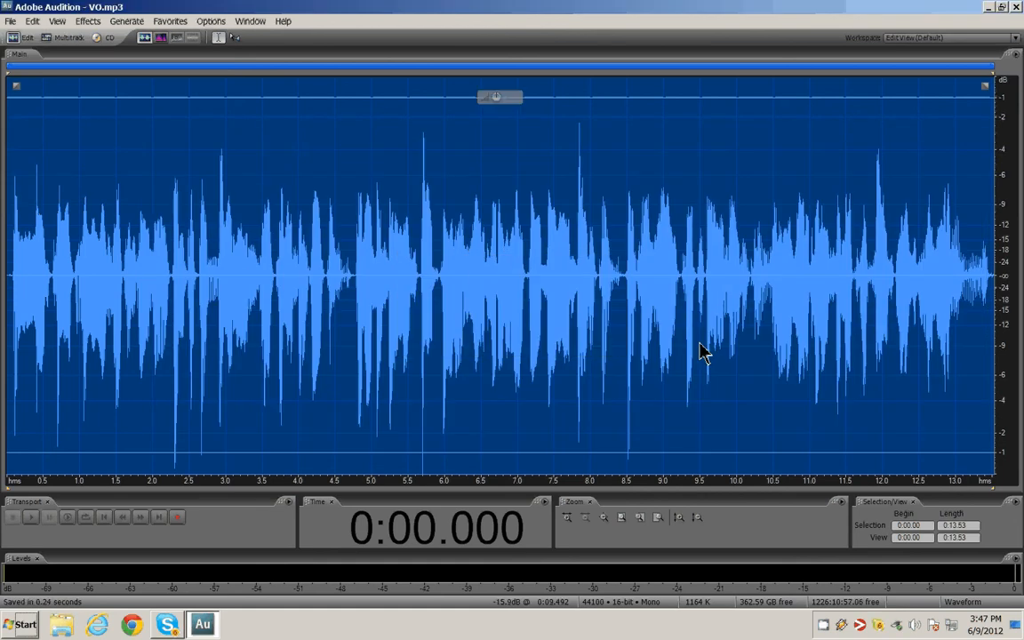